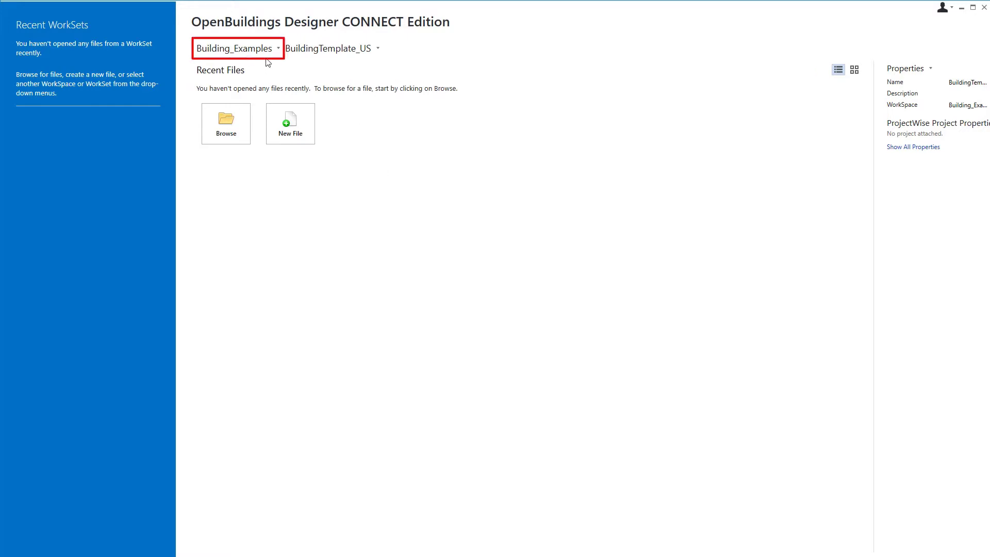
# Start a new WorkSet in Building_Examples with both its name and description set to QuickStart Architecture
pyautogui.click(379, 52)
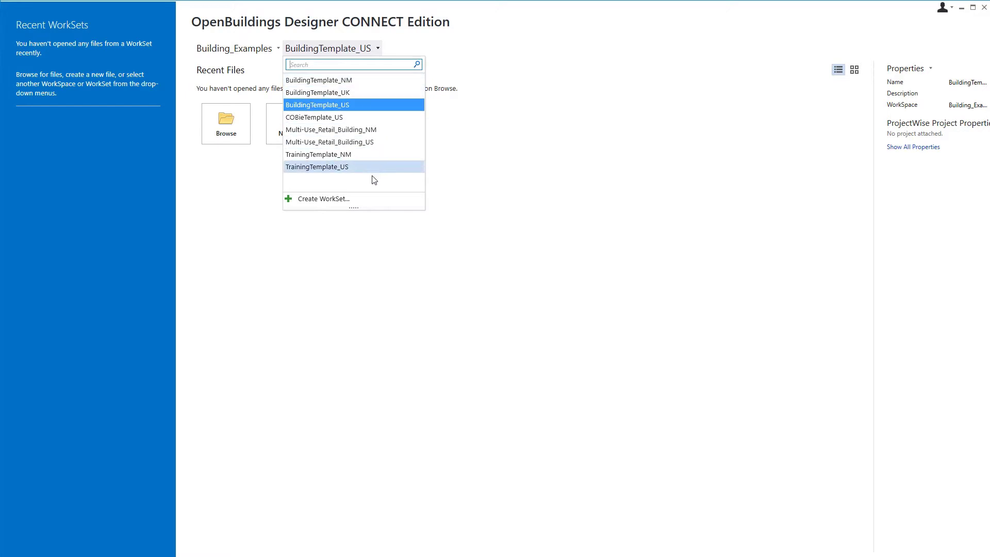
pyautogui.click(327, 200)
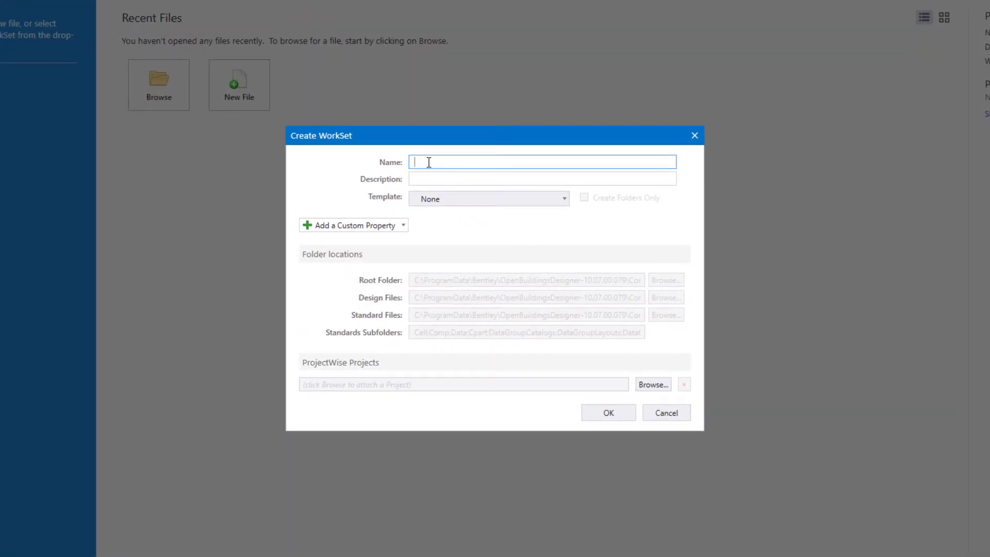
pyautogui.write('Qui')
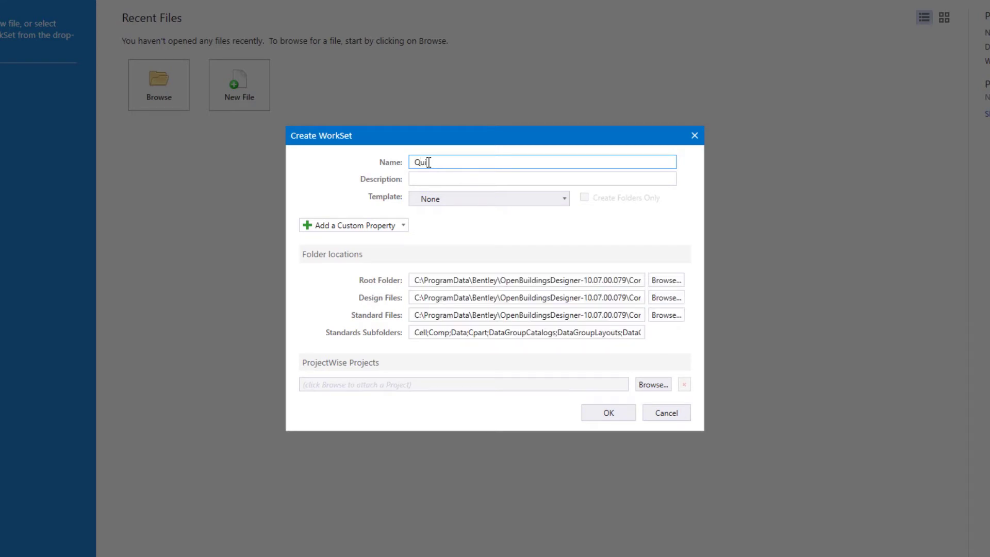
pyautogui.write('ckStart Architecture')
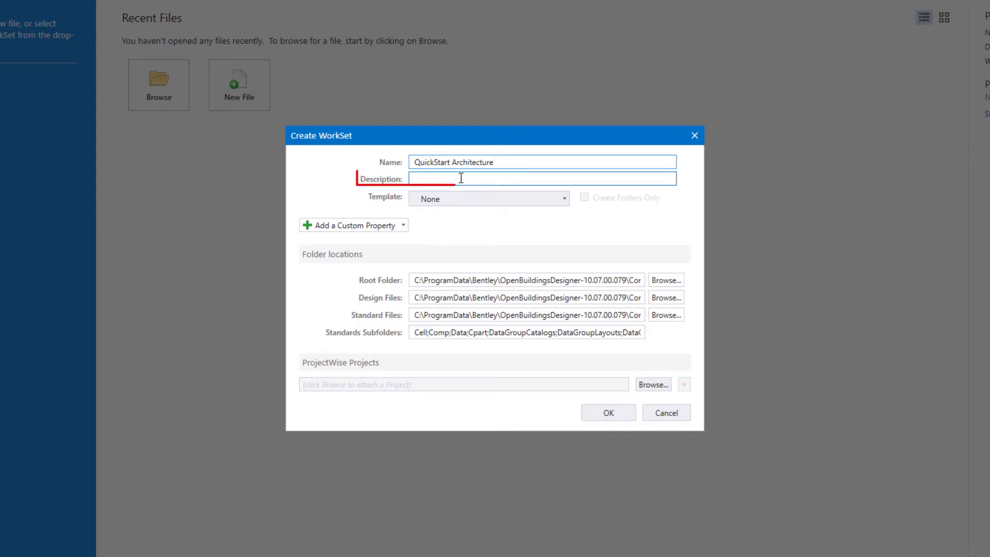
pyautogui.moveTo(495, 162); pyautogui.dragTo(402, 162)
pyautogui.hotkey('ctrl', 'c')
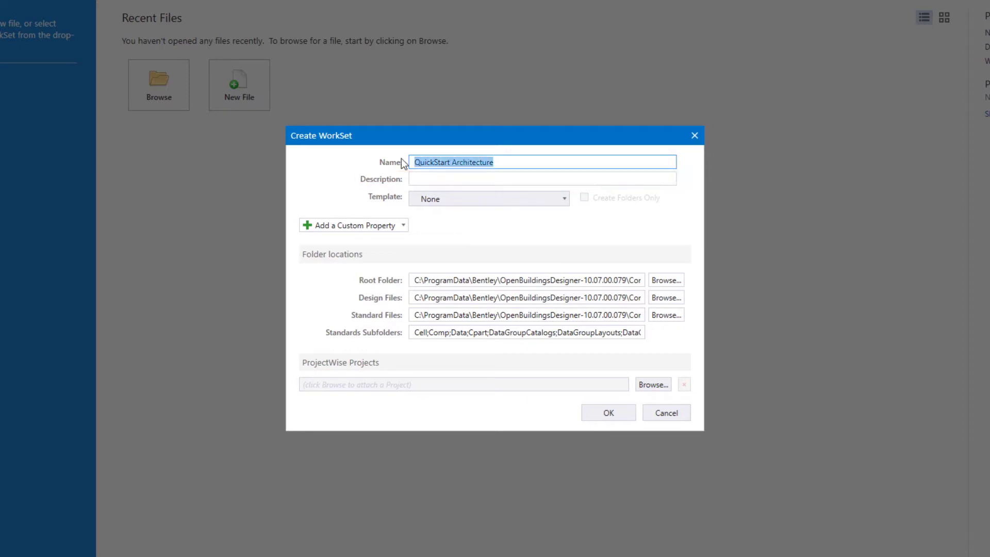
pyautogui.click(441, 179)
pyautogui.hotkey('ctrl', 'v')
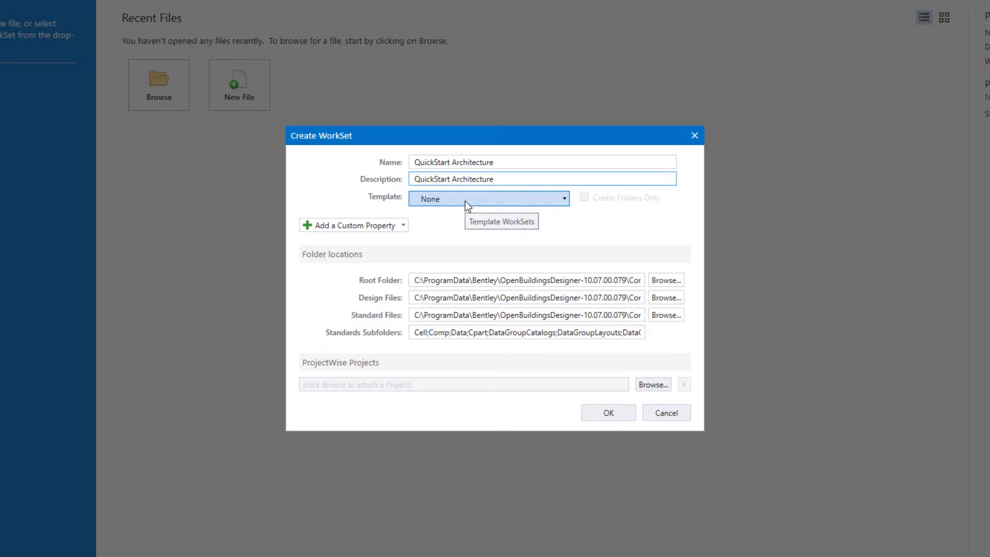
# Base the new WorkSet on the TrainingTemplate_US template and create it
pyautogui.click(466, 200)
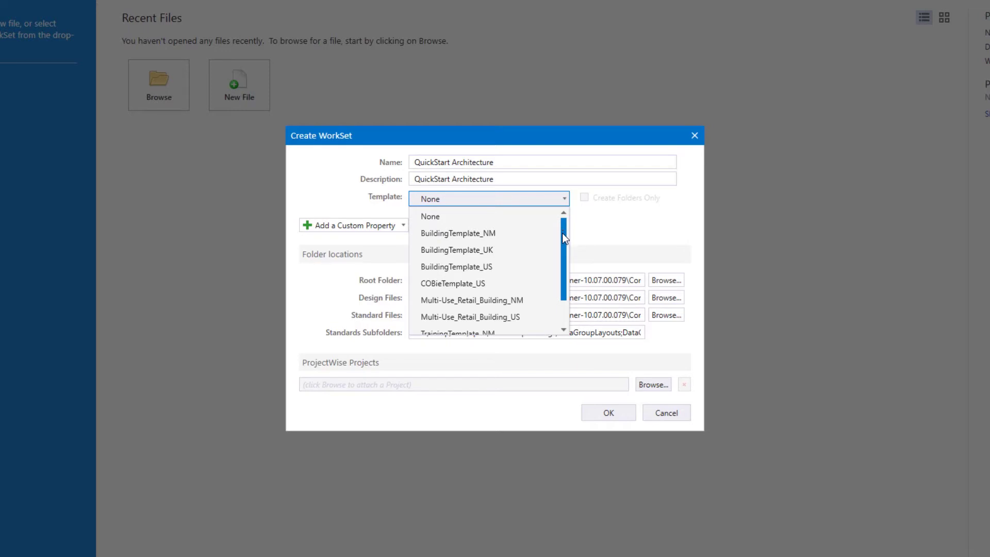
pyautogui.moveTo(562, 233); pyautogui.dragTo(561, 286)
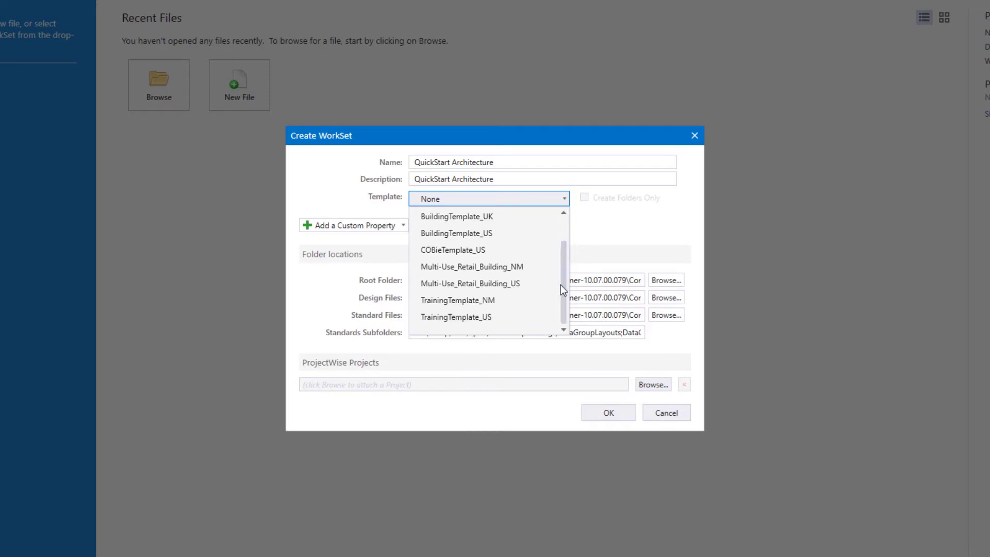
pyautogui.click(466, 316)
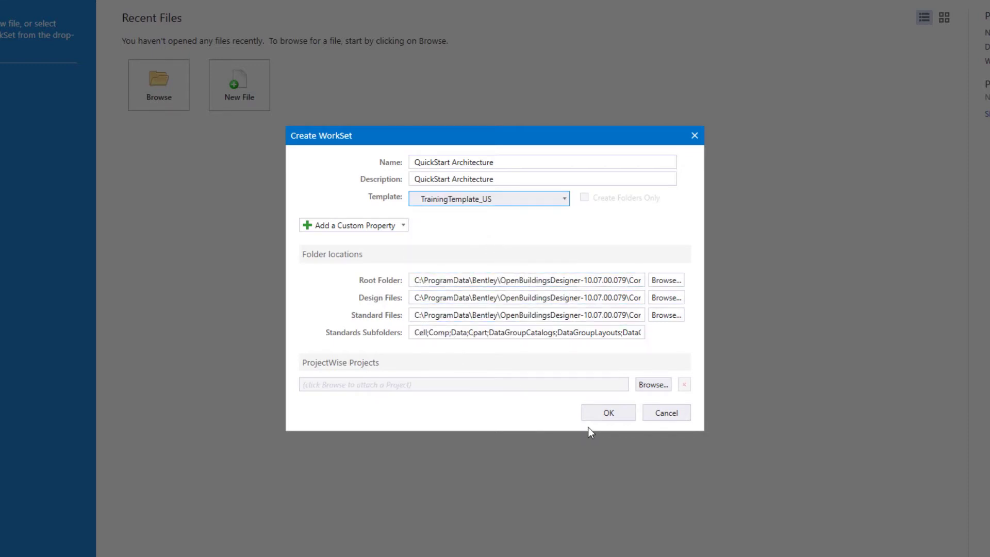
pyautogui.click(605, 414)
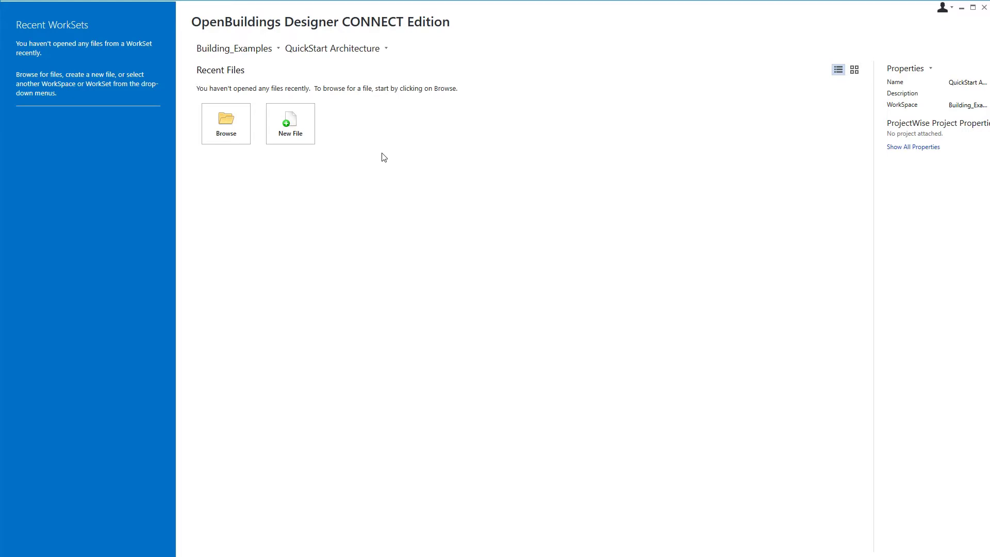
# Create and open a new design file named A_Floor Lobby in the Designs folder, using DesignSeed.dgn as the seed
pyautogui.click(302, 136)
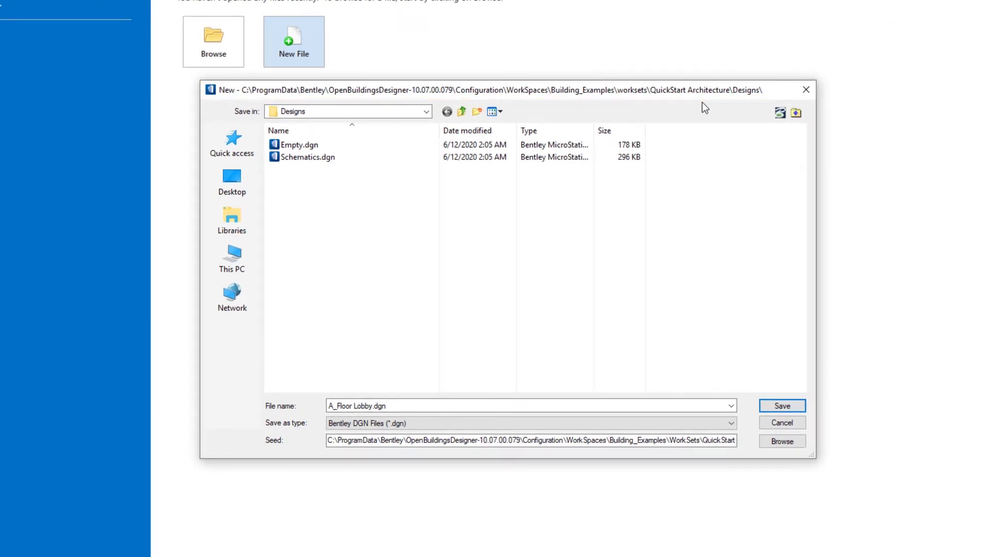
pyautogui.press('Delete')
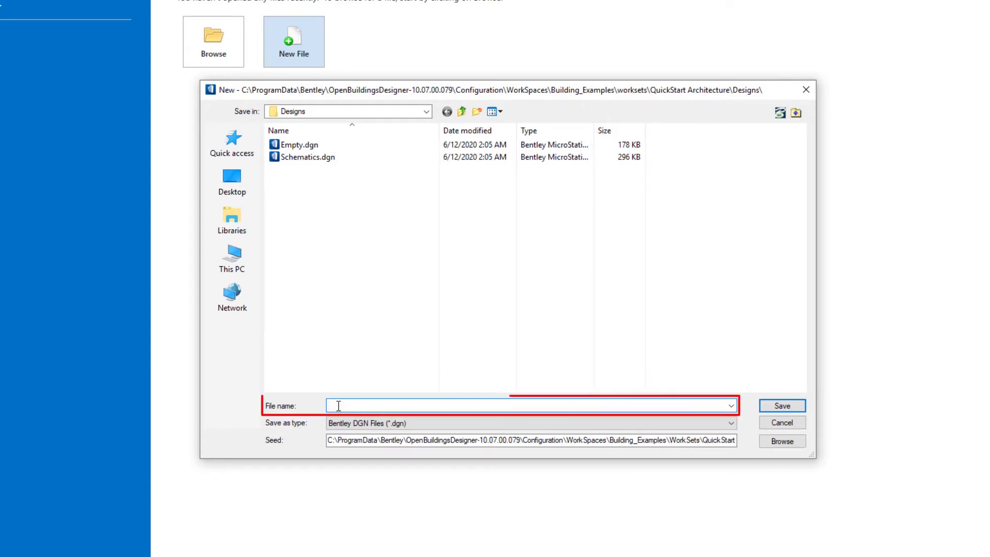
pyautogui.write('A')
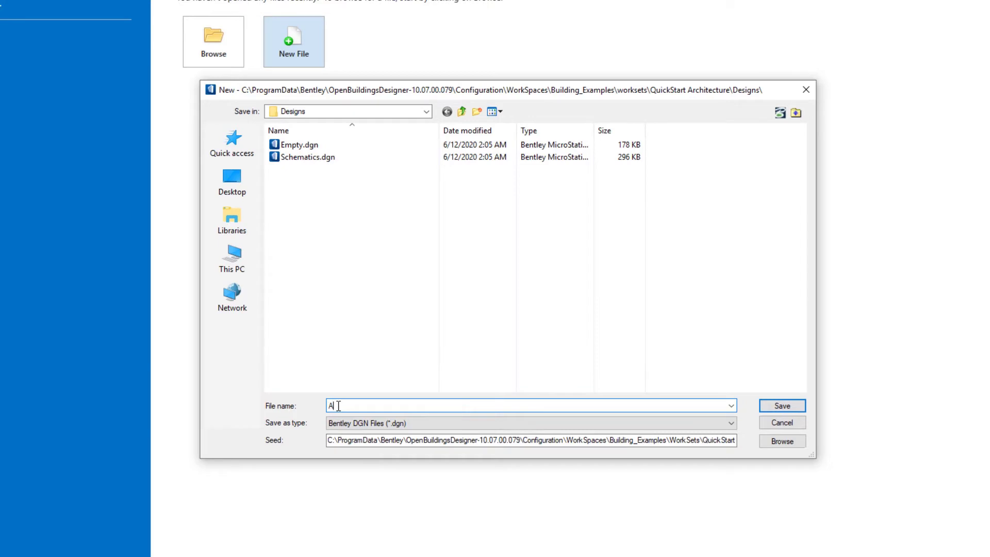
pyautogui.write('_Floor Lobby')
pyautogui.click(765, 445)
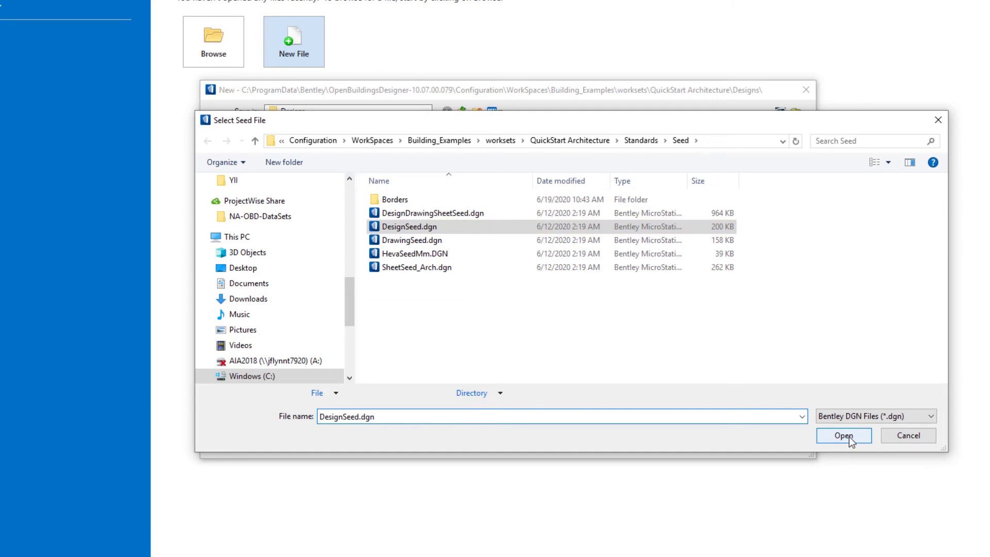
pyautogui.press('Return')
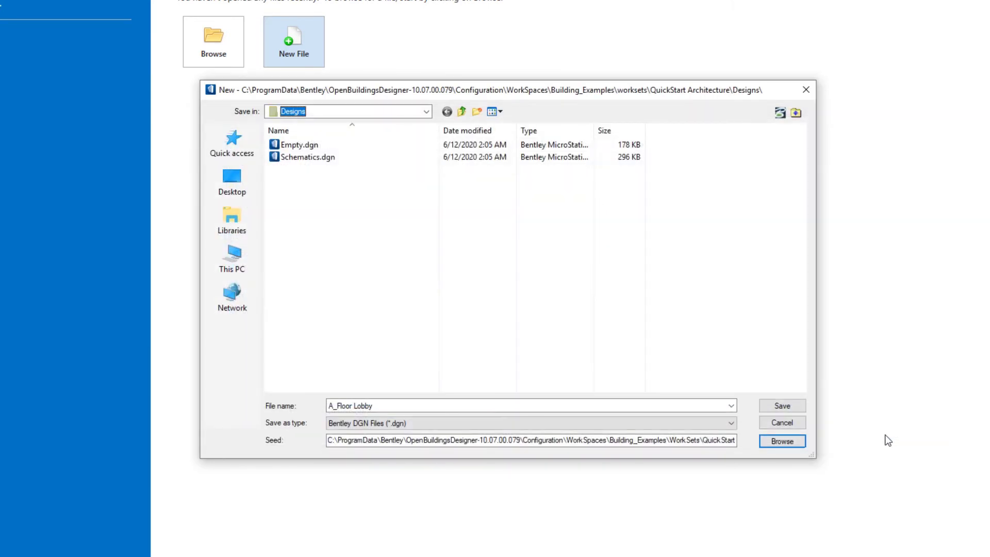
pyautogui.click(783, 406)
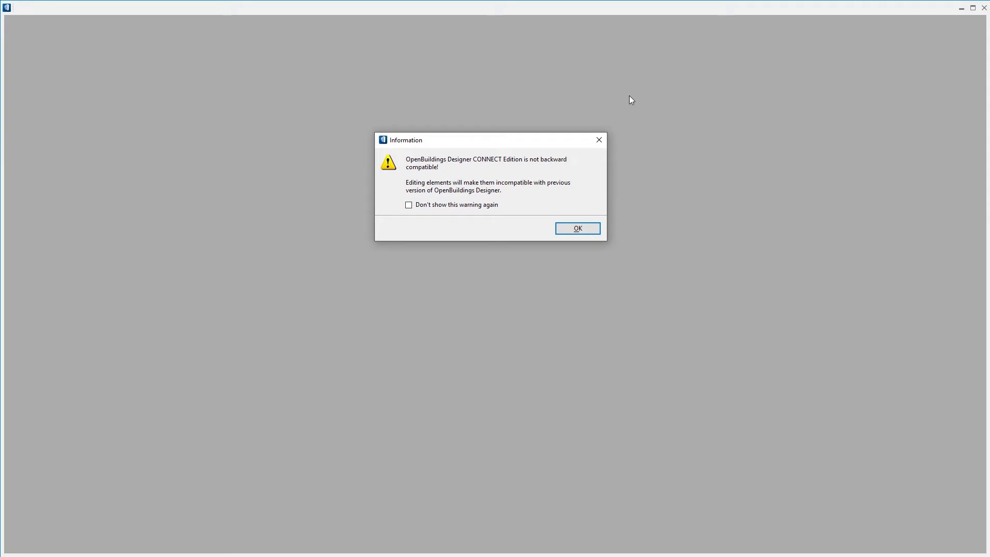
pyautogui.click(580, 227)
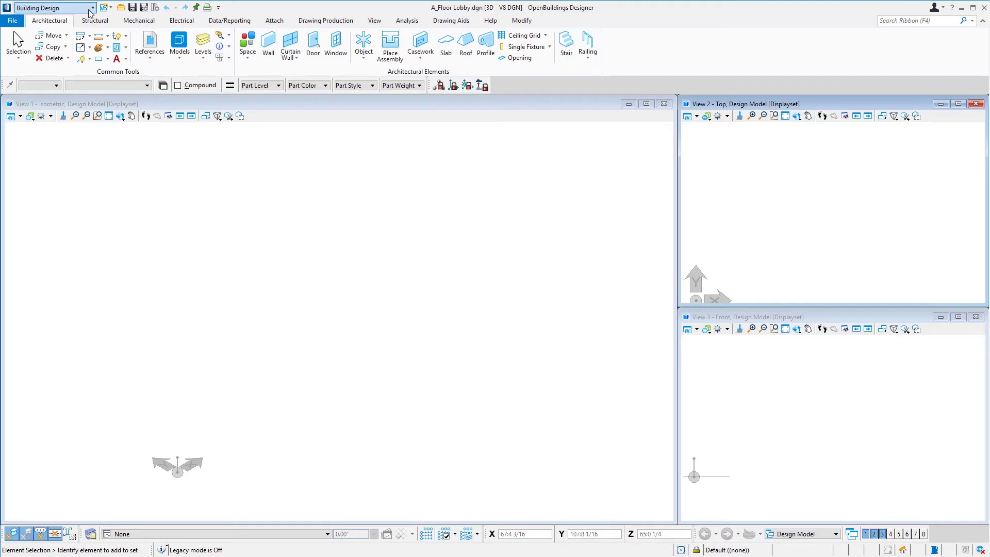
pyautogui.click(90, 8)
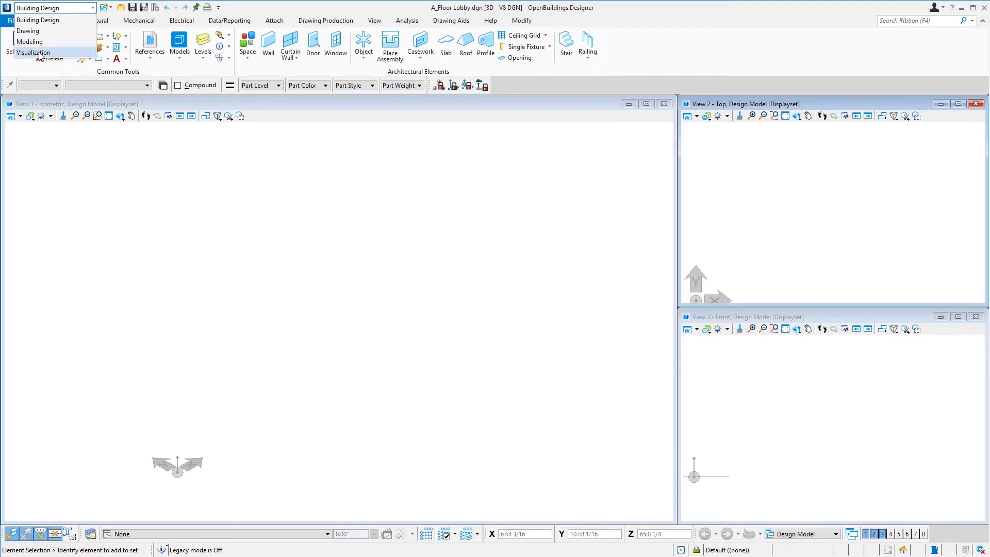
pyautogui.click(232, 11)
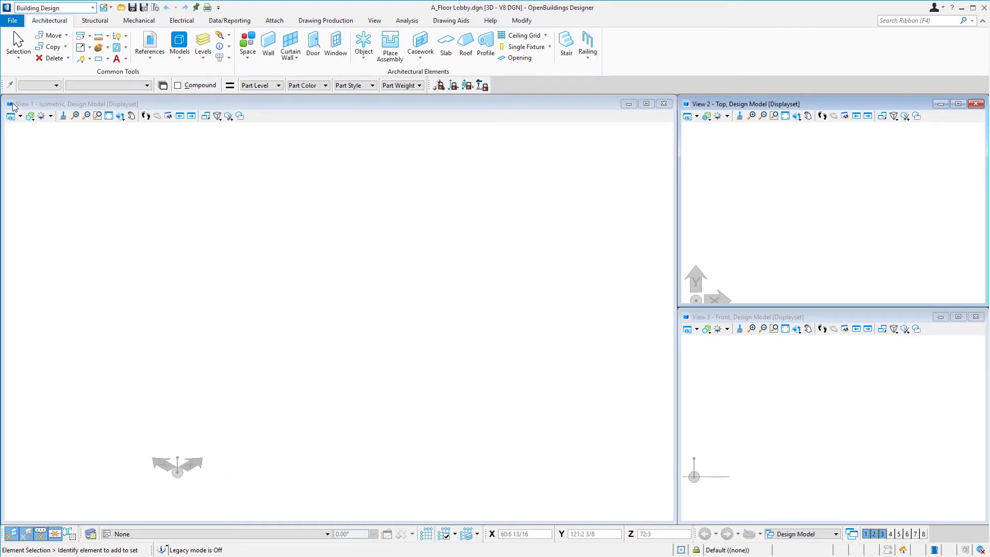
# Set the active family to WallAssembly and review its available parts, keeping *Default Exterior as the part
pyautogui.click(48, 90)
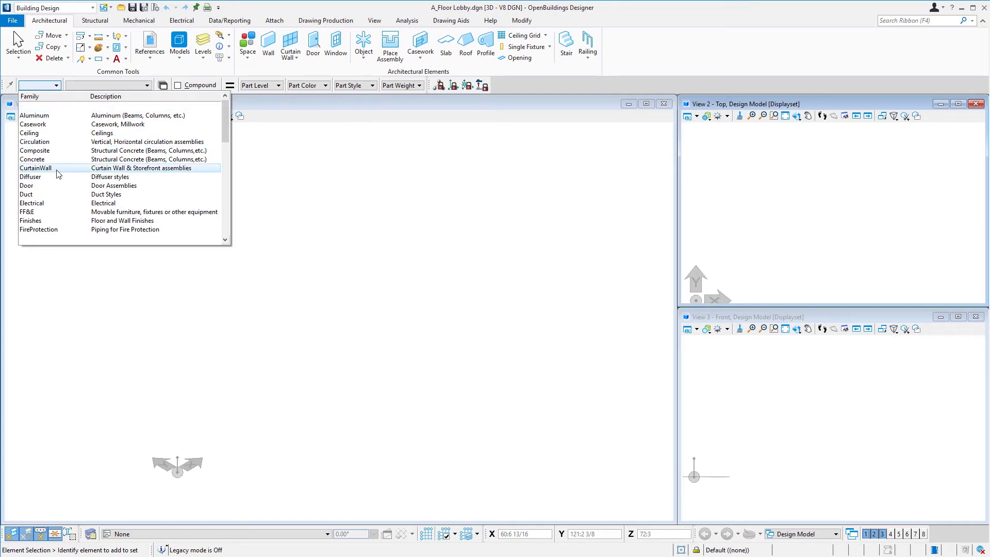
pyautogui.scroll(-12, 57, 164)
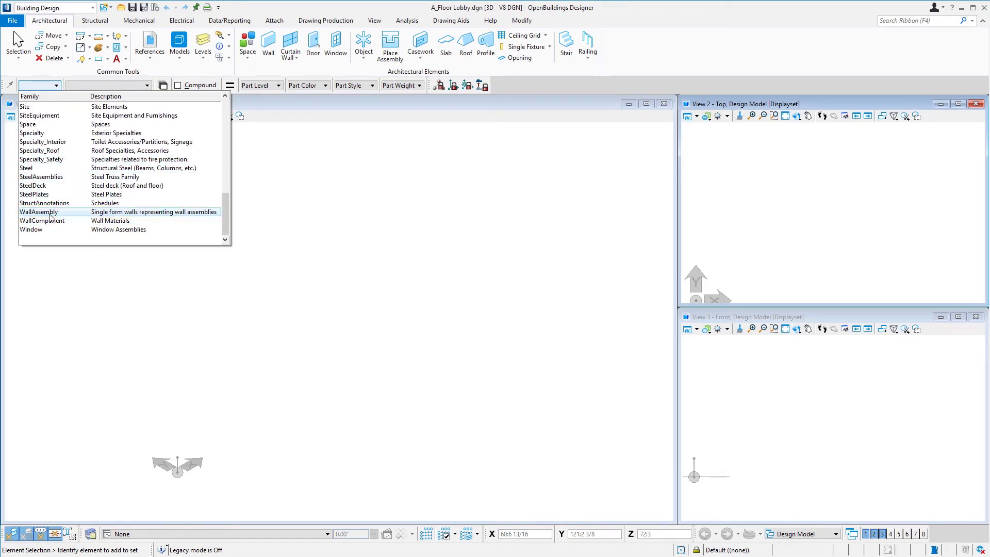
pyautogui.click(50, 212)
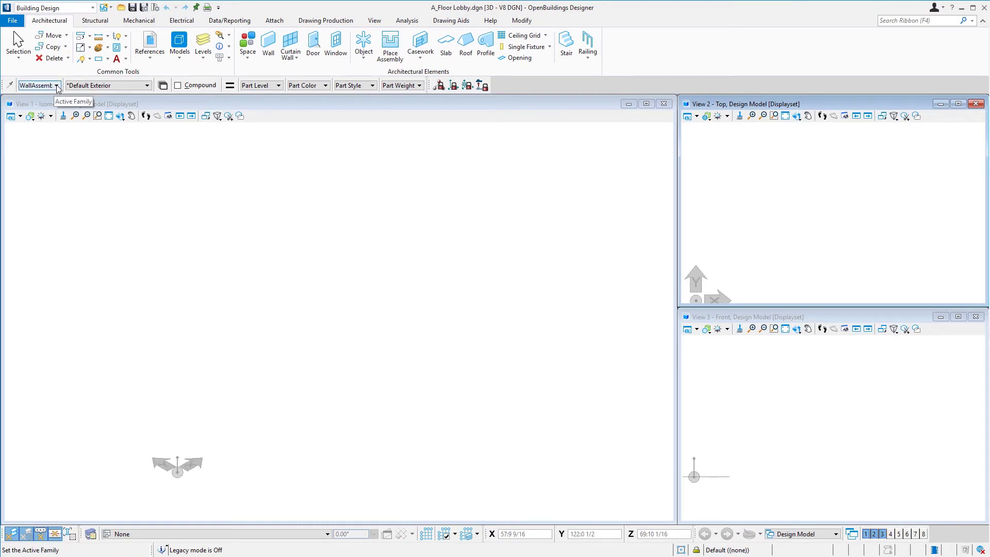
pyautogui.click(117, 87)
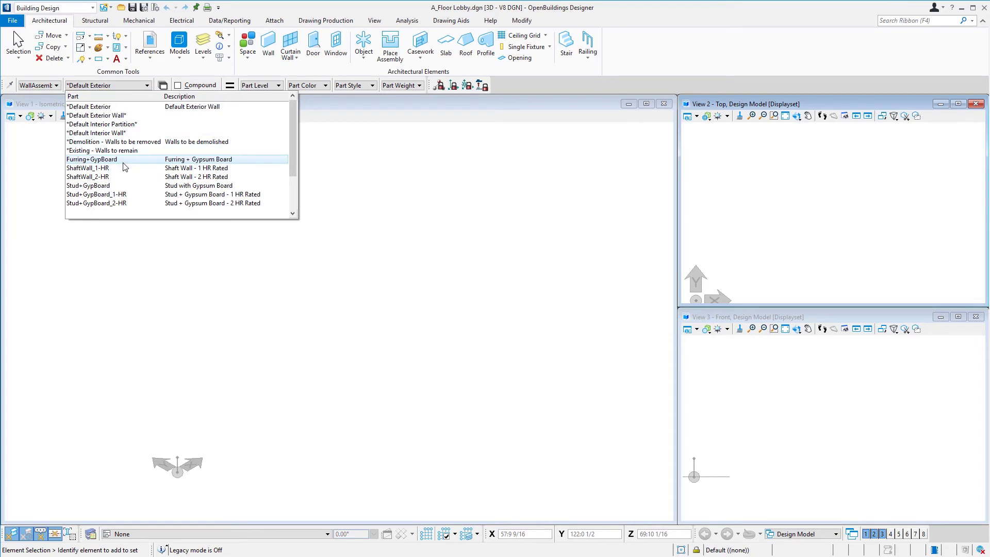
pyautogui.scroll(-1, 123, 166)
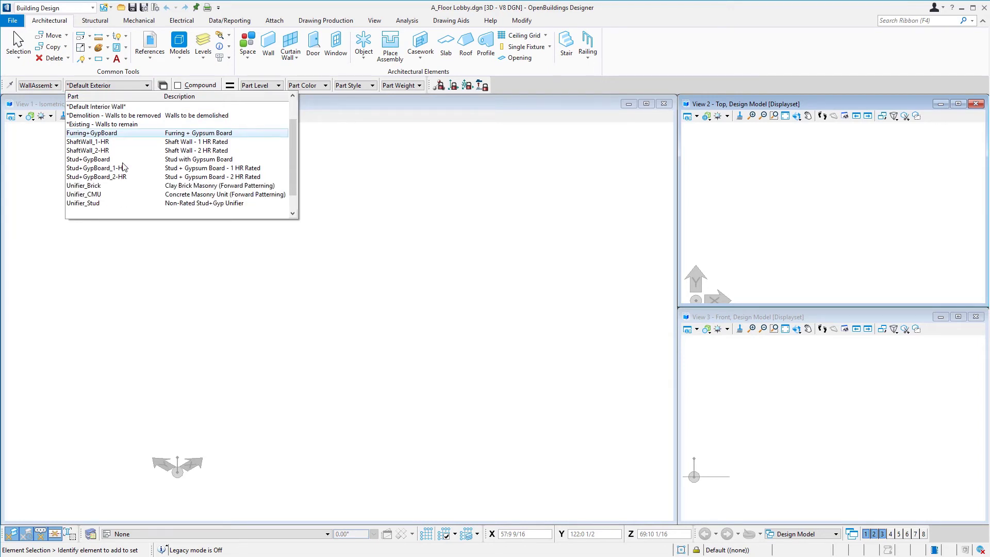
pyautogui.scroll(1, 123, 166)
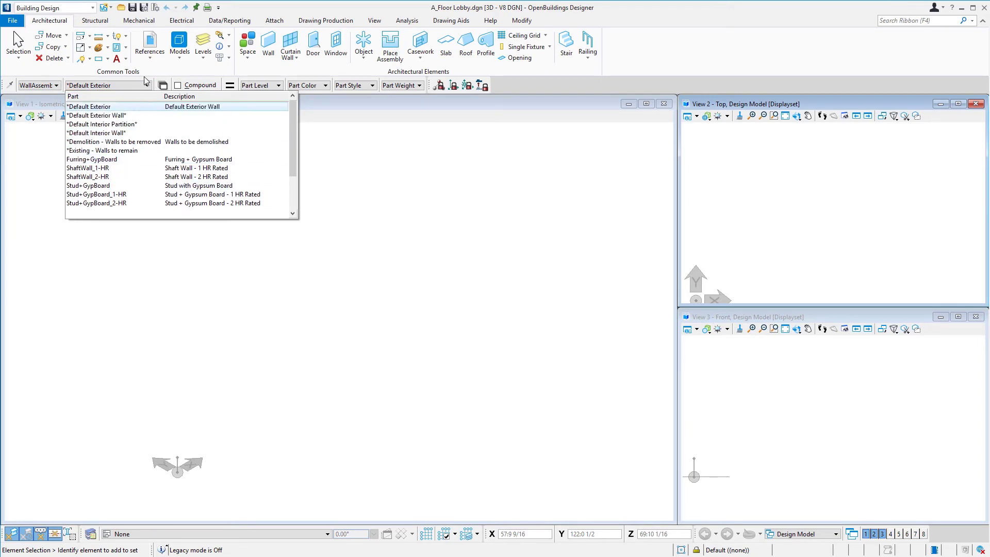
pyautogui.click(147, 85)
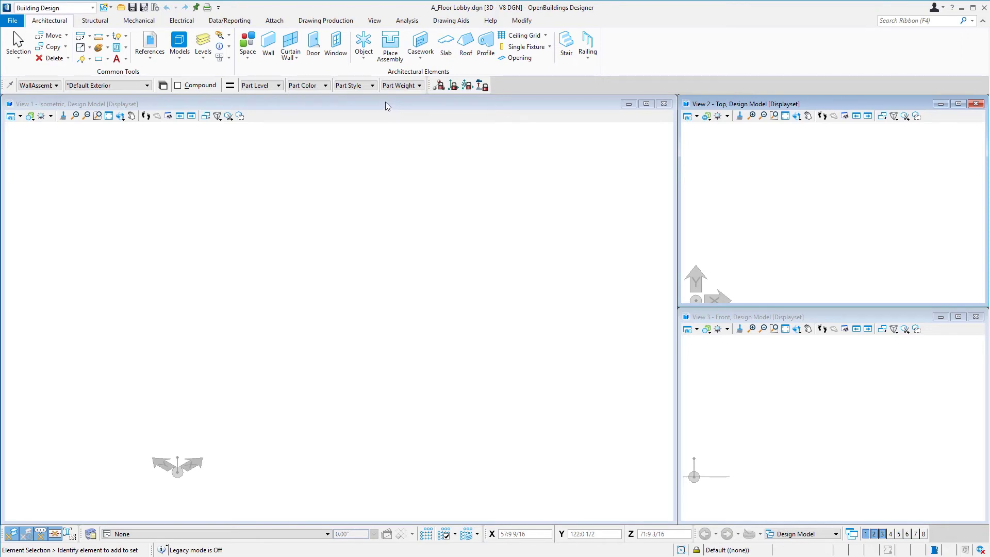
# Open the Explorer and look through its Items, Resources, Sheet Index and Links sections
pyautogui.click(225, 37)
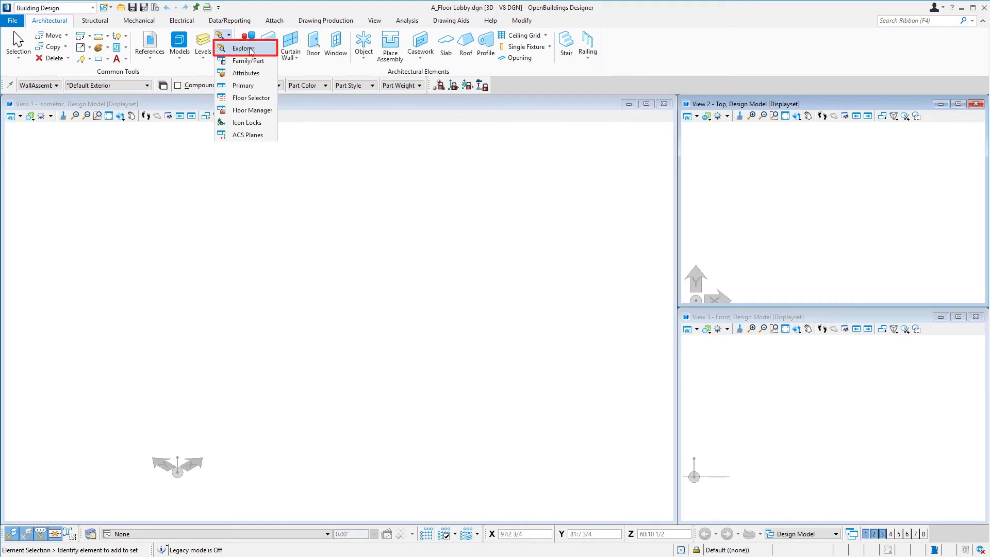
pyautogui.click(252, 49)
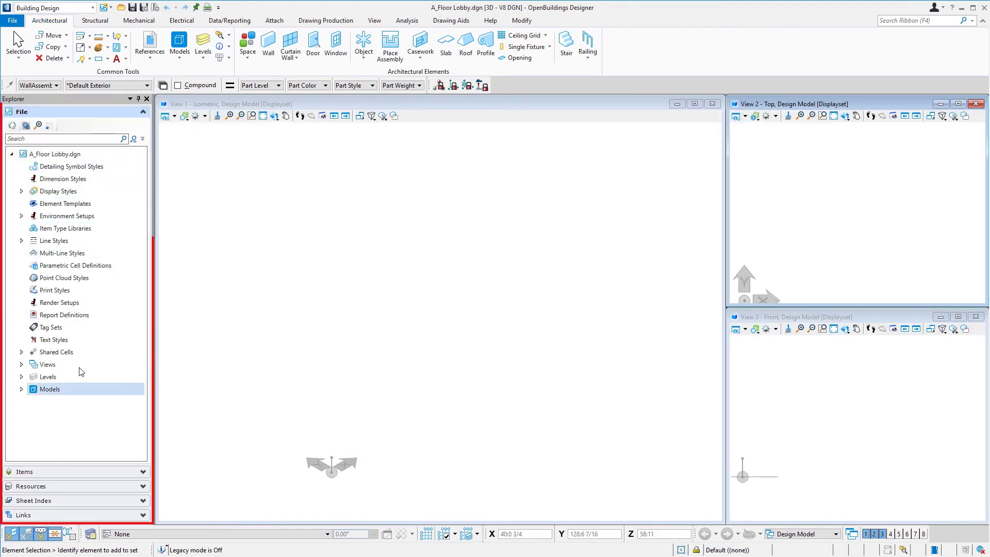
pyautogui.click(94, 472)
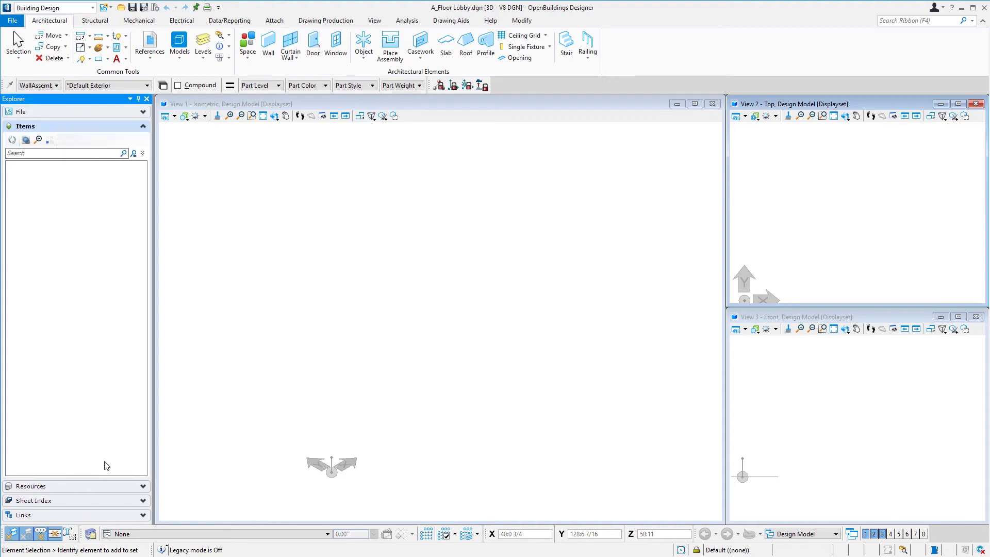
pyautogui.click(88, 488)
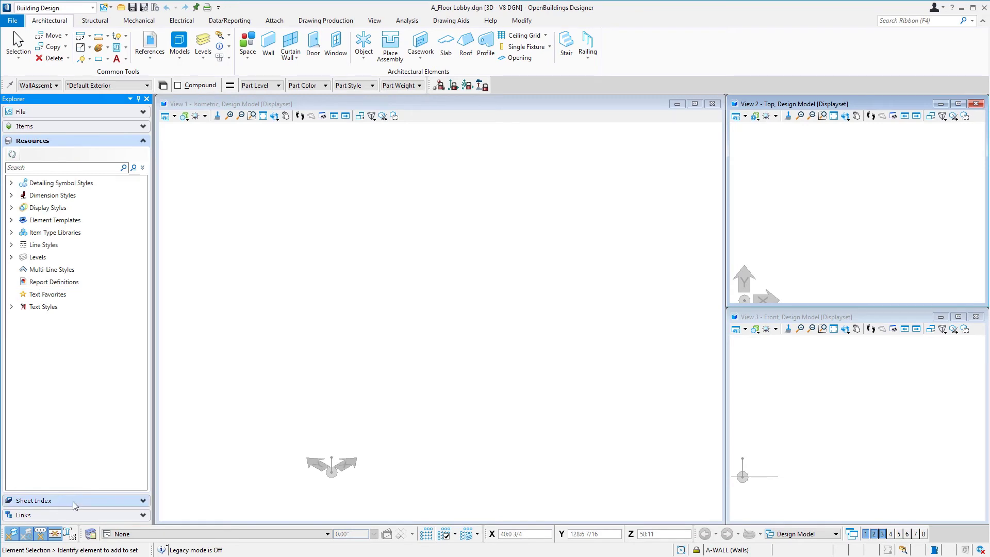
pyautogui.click(72, 501)
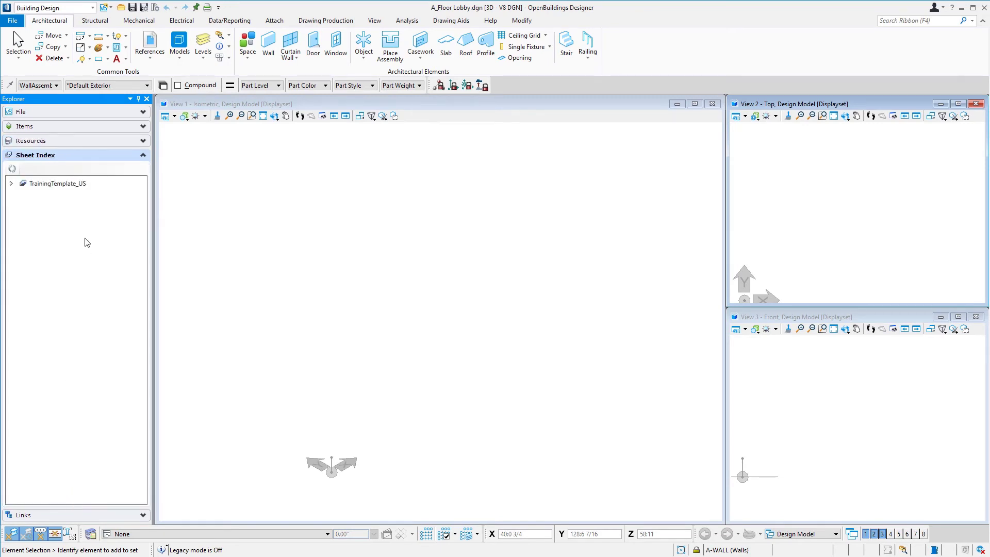
pyautogui.click(70, 516)
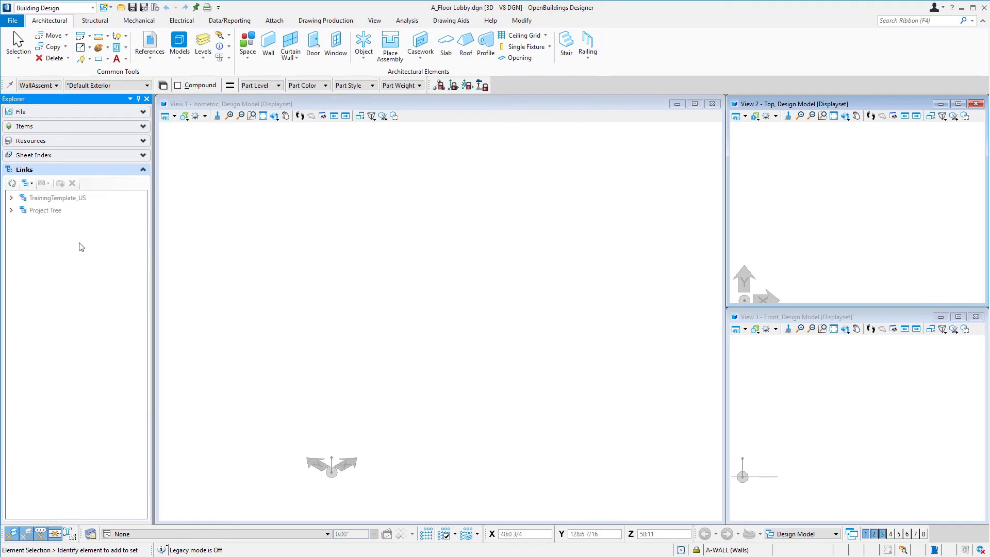
# Expand the Project Tree links down to the individual design models under Building Models
pyautogui.click(11, 211)
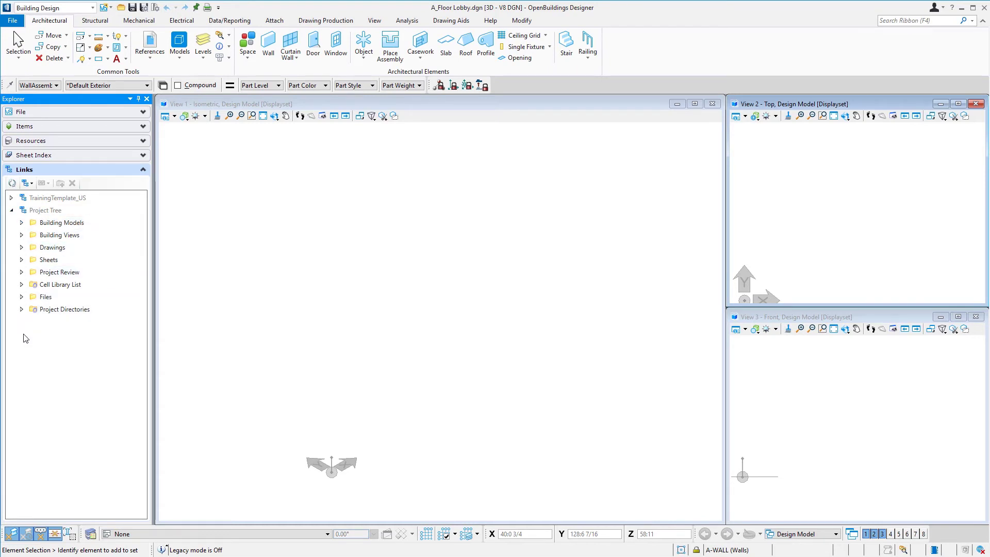
pyautogui.click(21, 223)
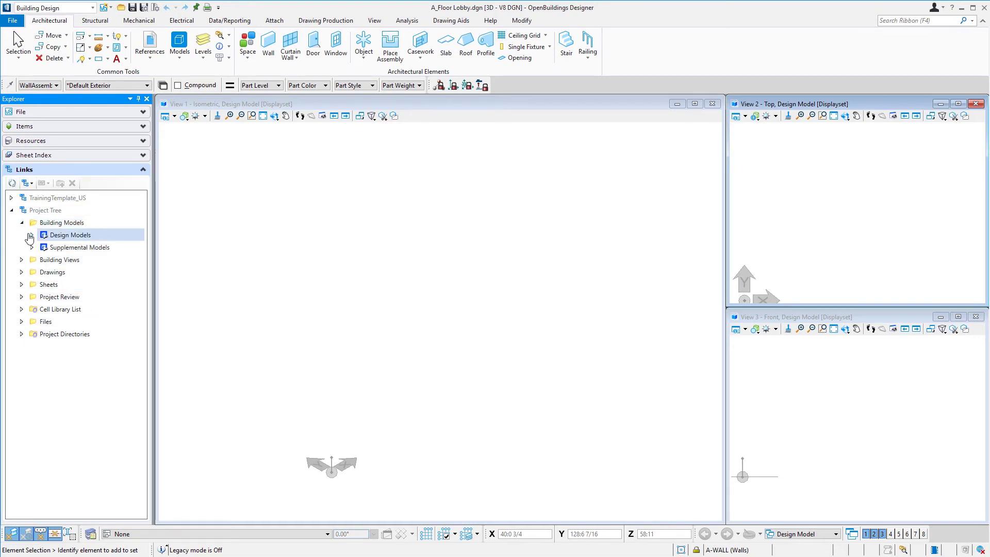
pyautogui.click(32, 235)
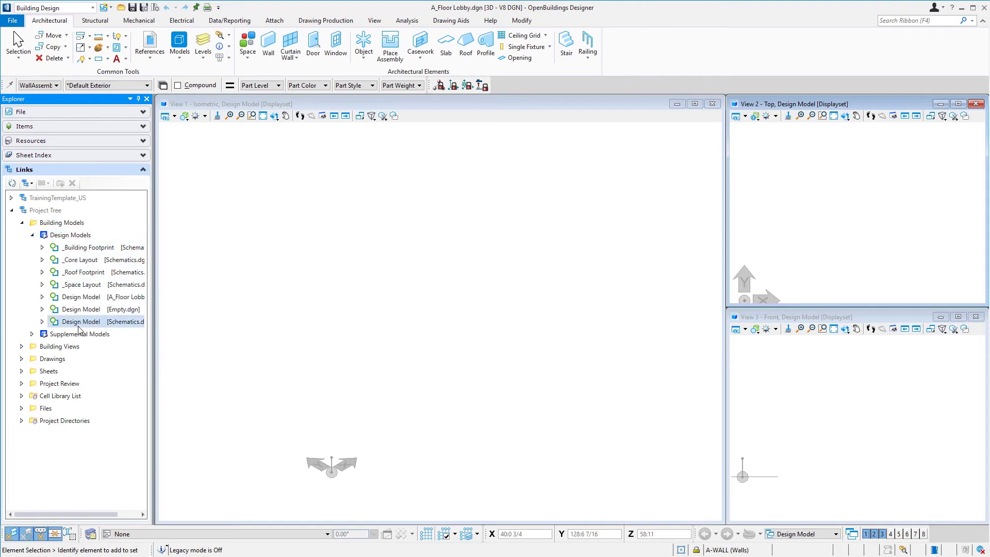
# Collapse the Design Models branch in the project links and dock the Attributes toolbar at the end of the family and part toolbar row
pyautogui.click(31, 235)
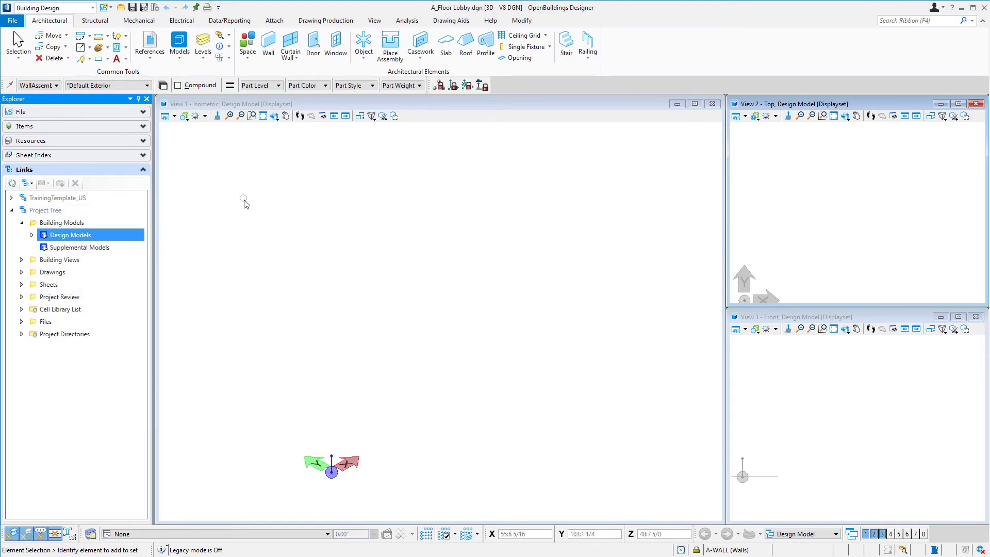
pyautogui.click(251, 115)
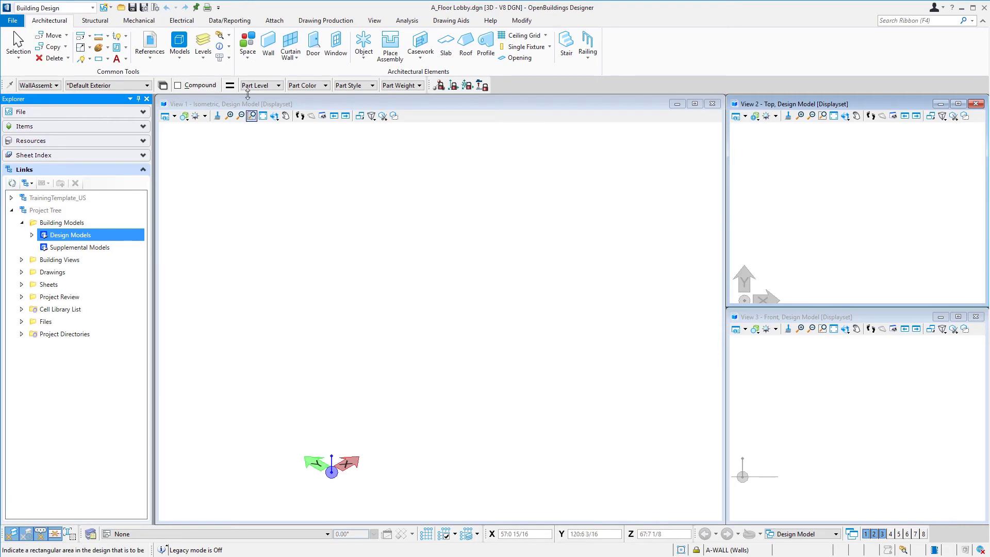
pyautogui.click(229, 37)
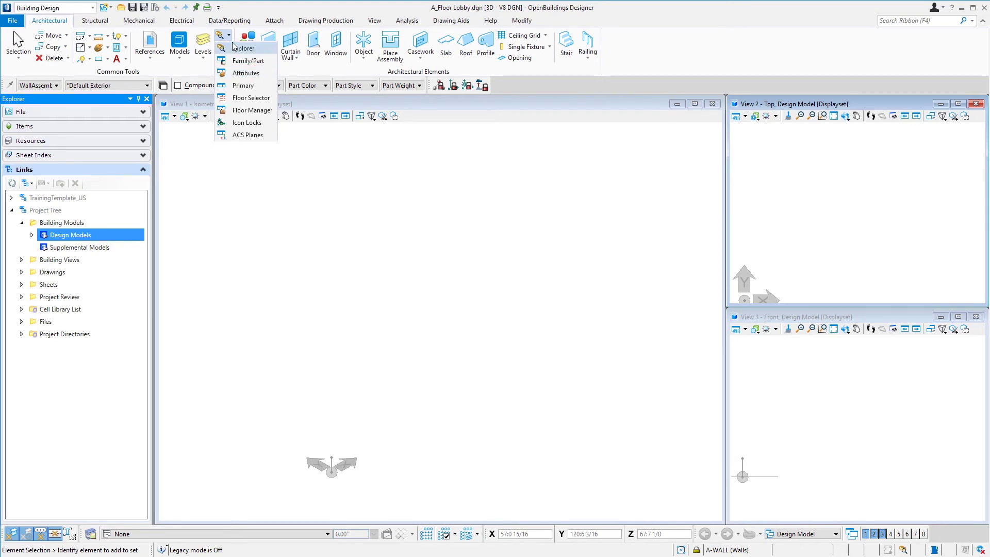
pyautogui.click(239, 76)
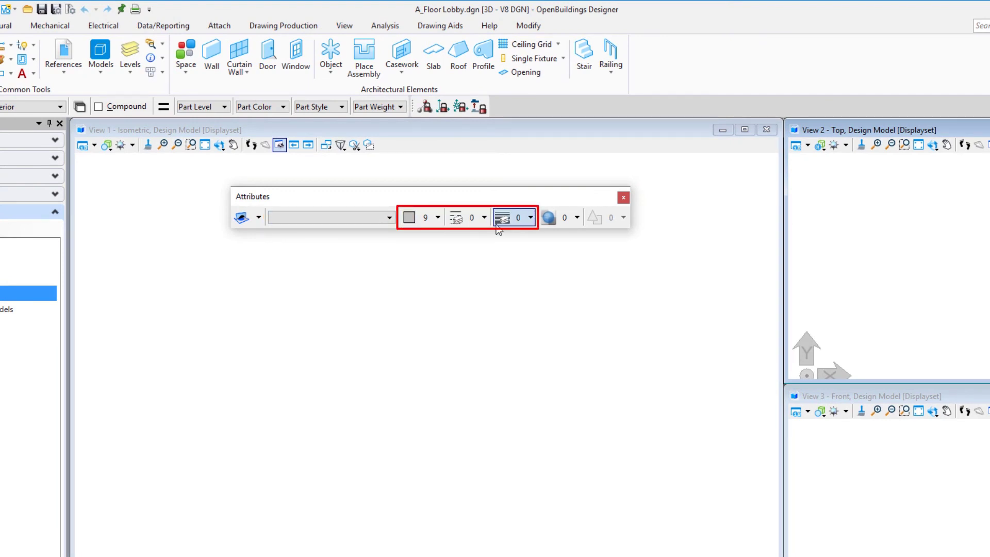
pyautogui.moveTo(435, 188); pyautogui.dragTo(621, 100)
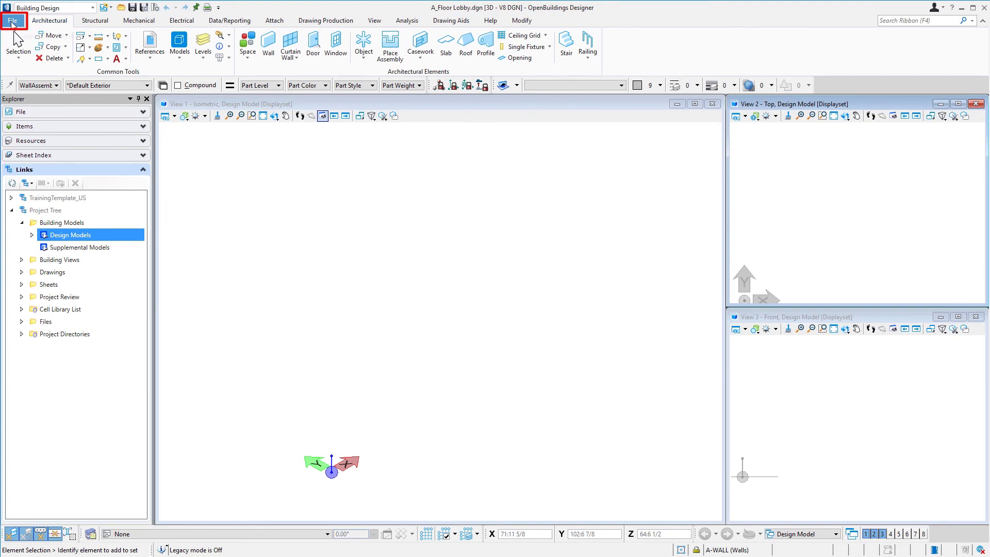
# Open the folder of the recent file A_Floor Lobby.dgn in File Explorer, examine the QuickStart Architecture WorkSet folders, and return to the design
pyautogui.click(13, 21)
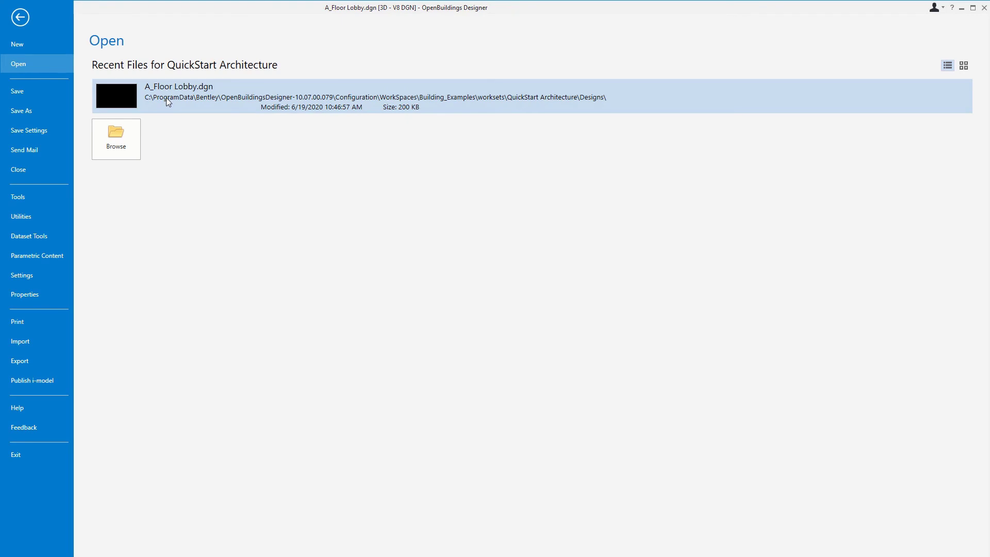
pyautogui.rightClick(231, 106)
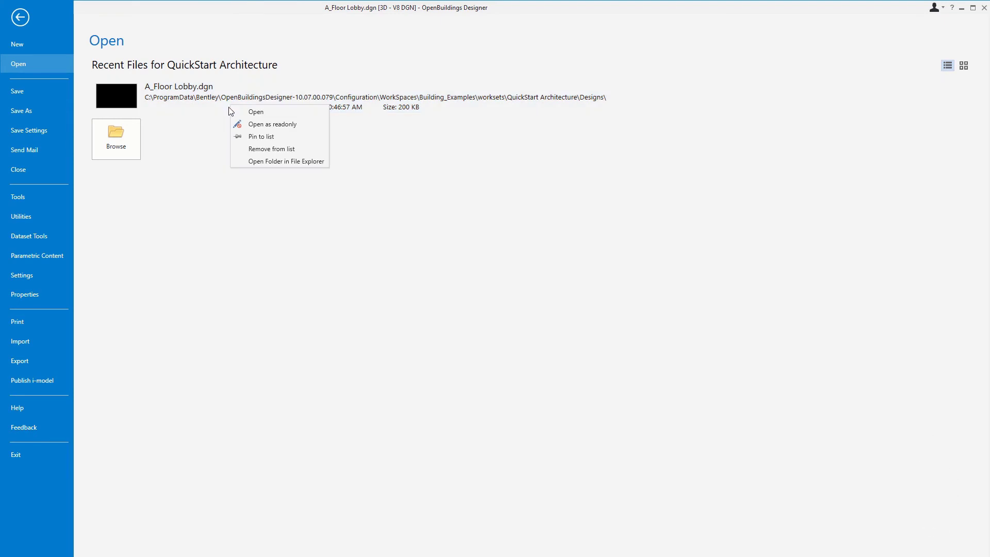
pyautogui.click(269, 162)
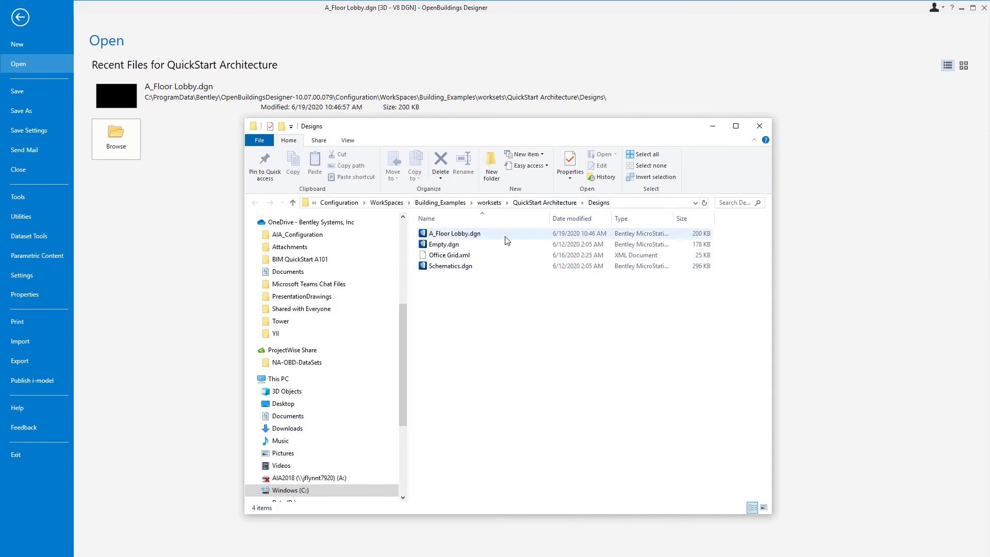
pyautogui.click(540, 203)
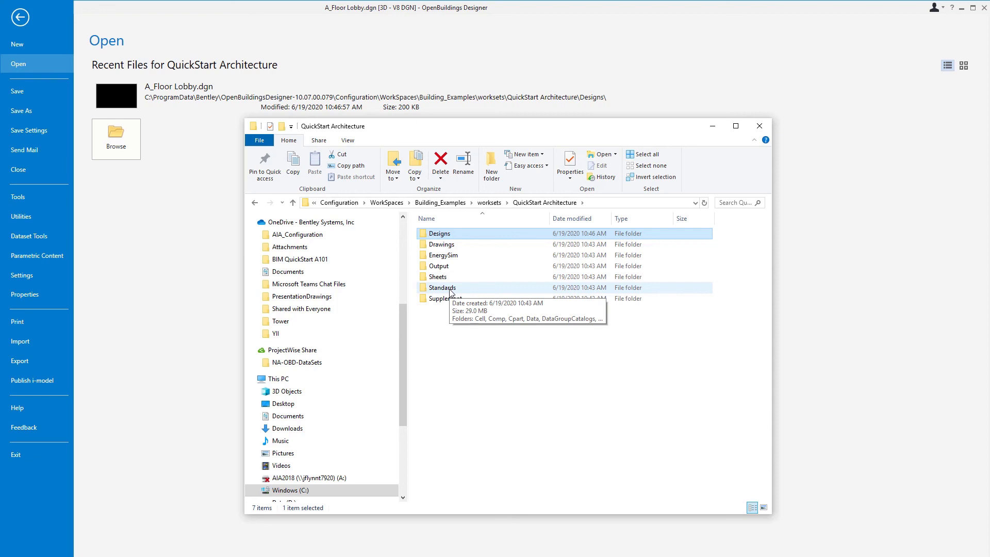
pyautogui.click(763, 129)
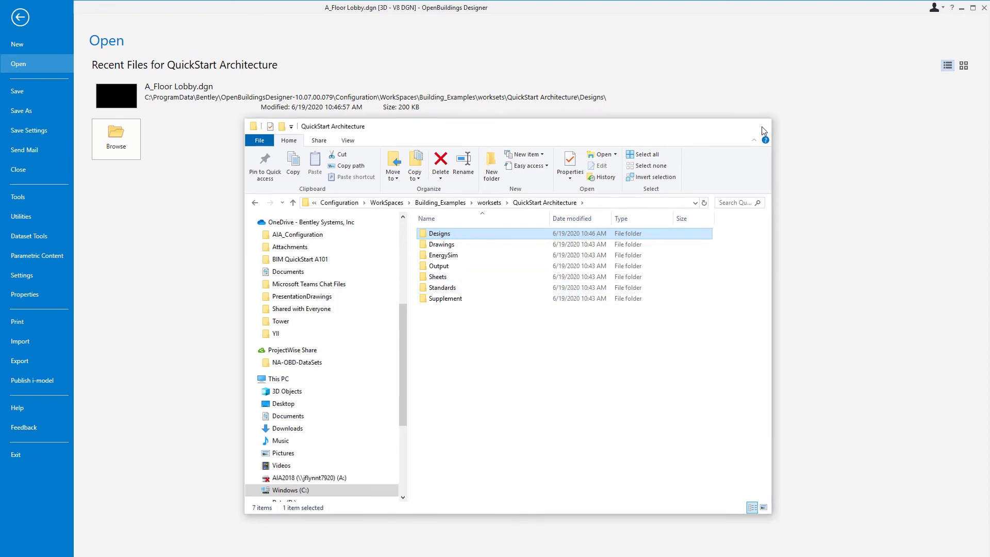
pyautogui.click(20, 17)
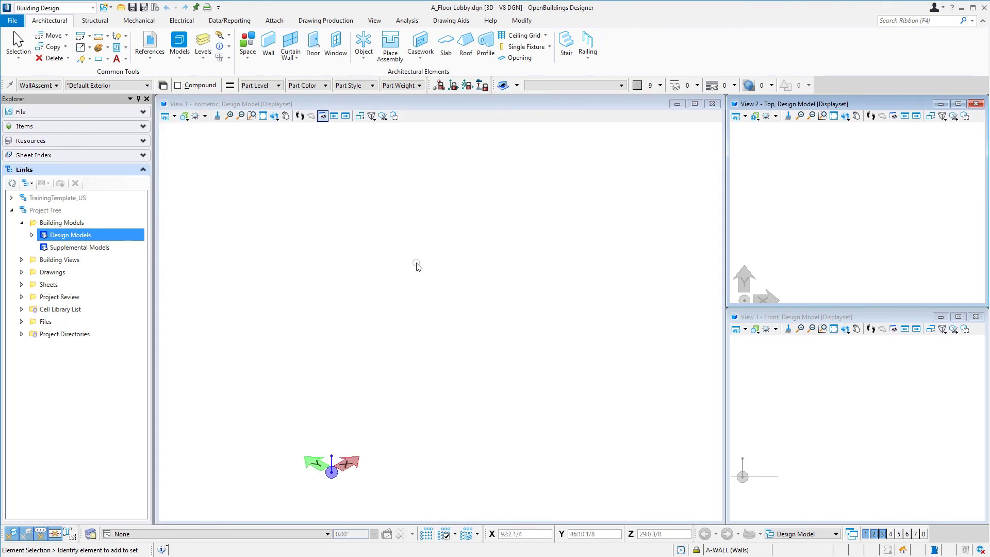